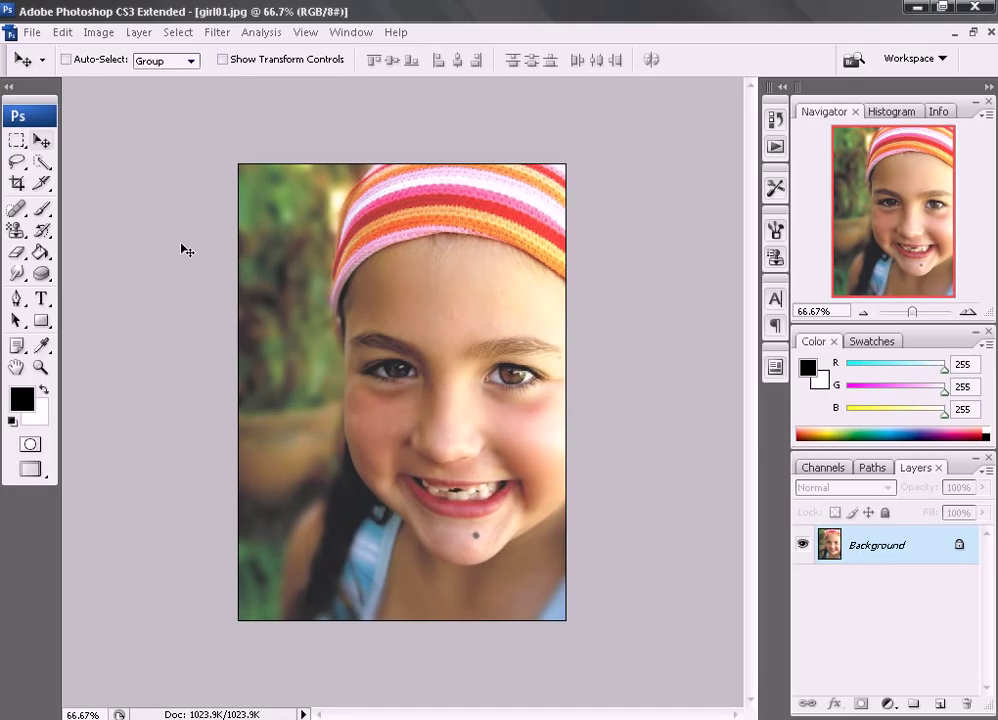
# Step: Remove the dark mark on the girl's chin with the Spot Healing Brush
pyautogui.click(17, 208)
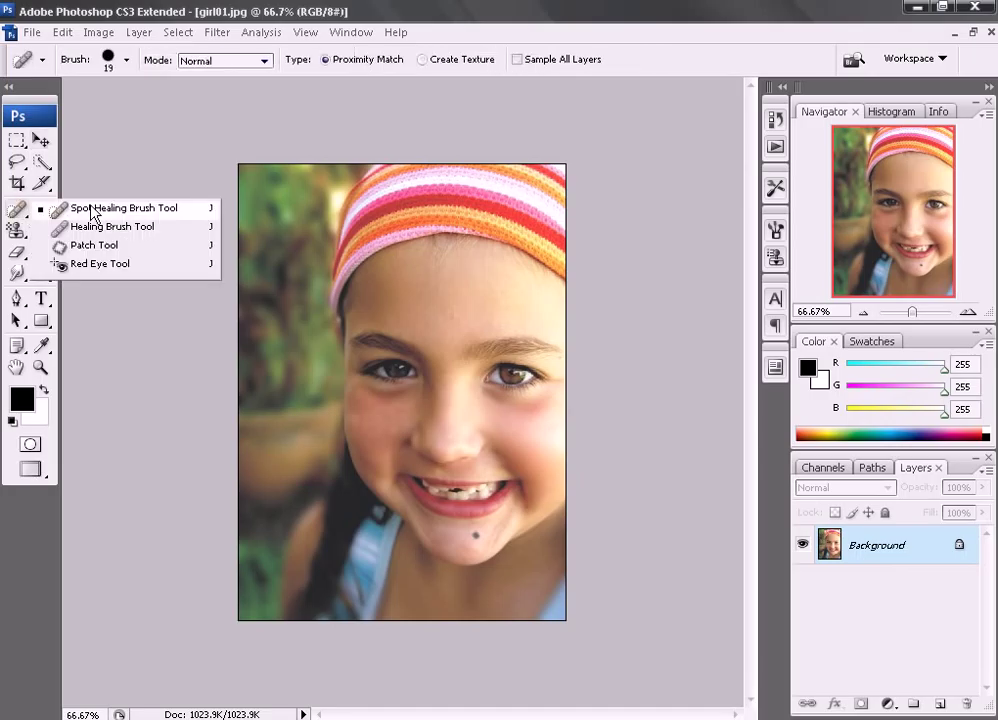
pyautogui.click(92, 209)
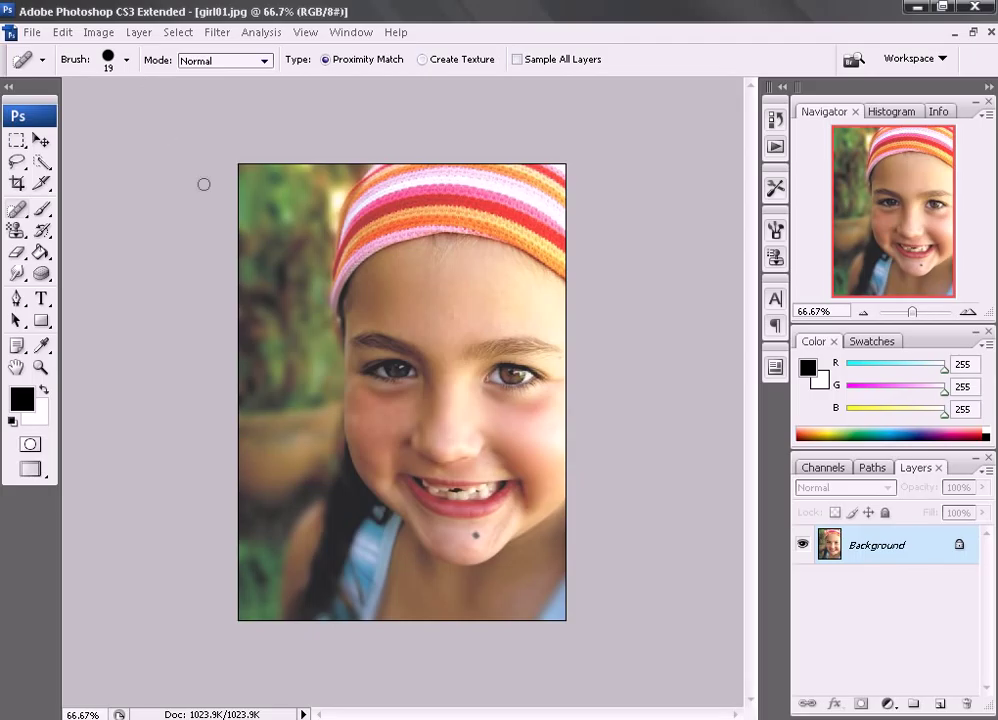
pyautogui.click(476, 536)
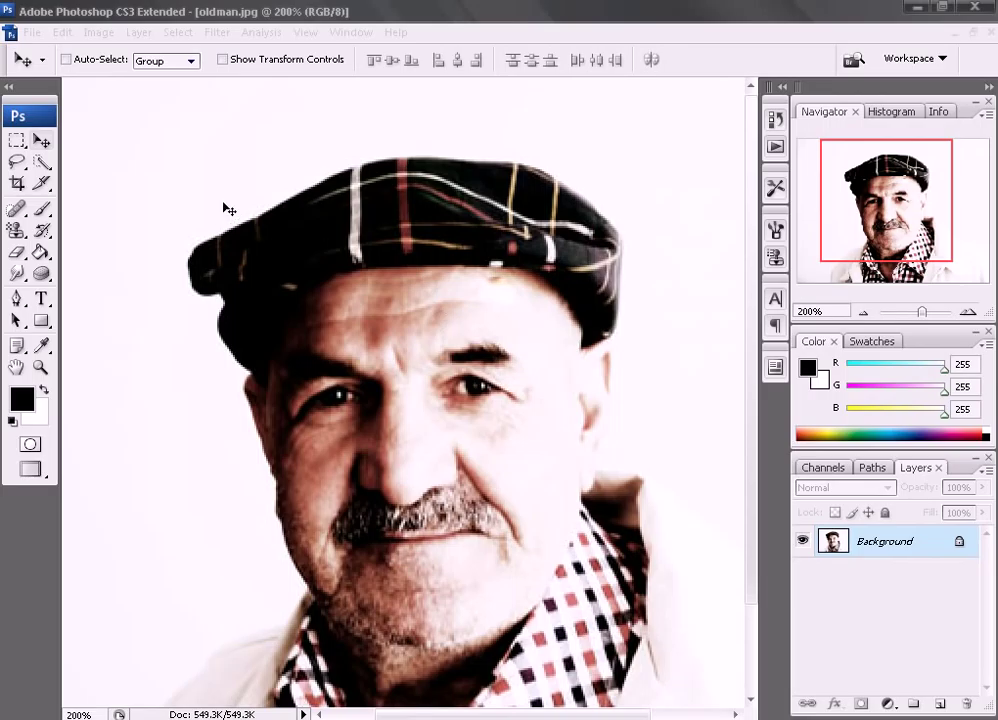
# Step: Heal the capped man's forehead lines using a size-10 Healing Brush sampled from clean forehead skin
pyautogui.click(24, 217)
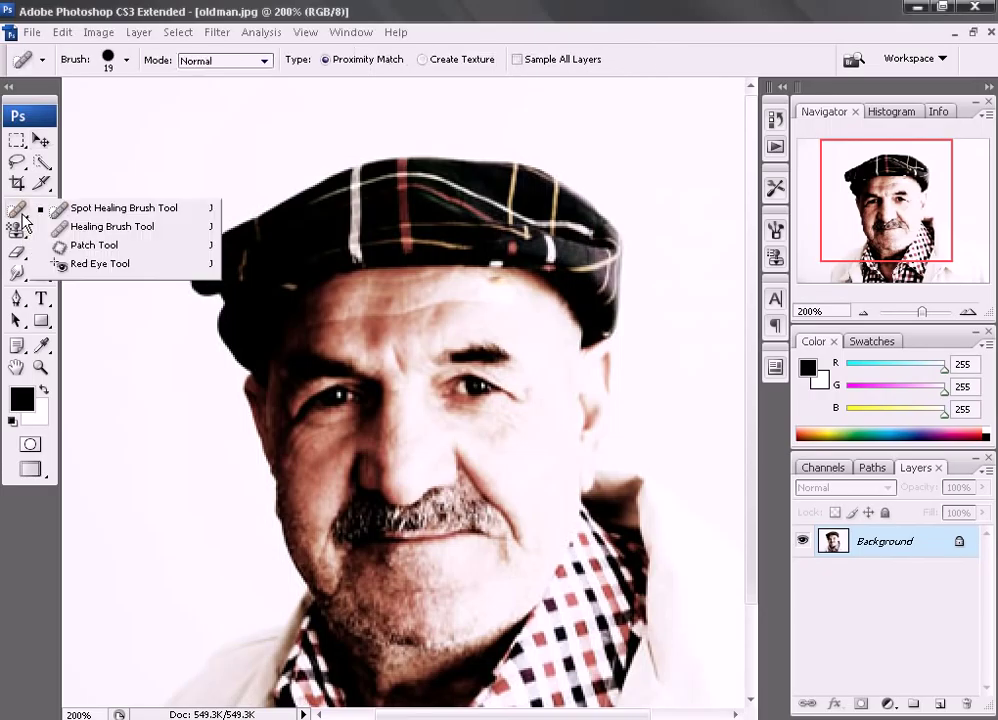
pyautogui.click(150, 228)
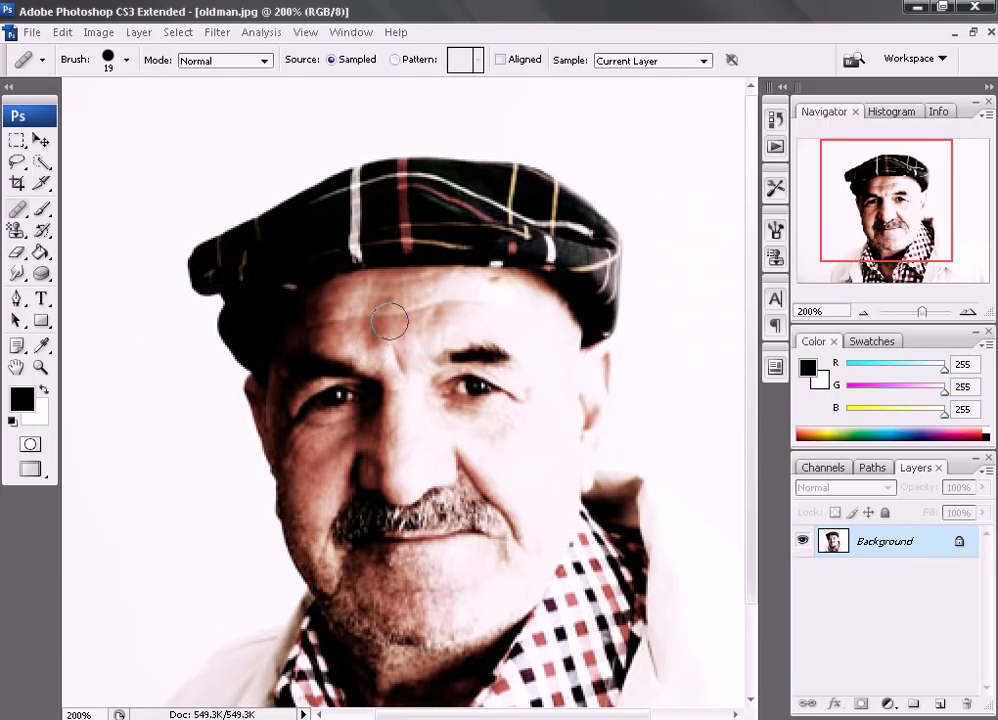
pyautogui.press('[')
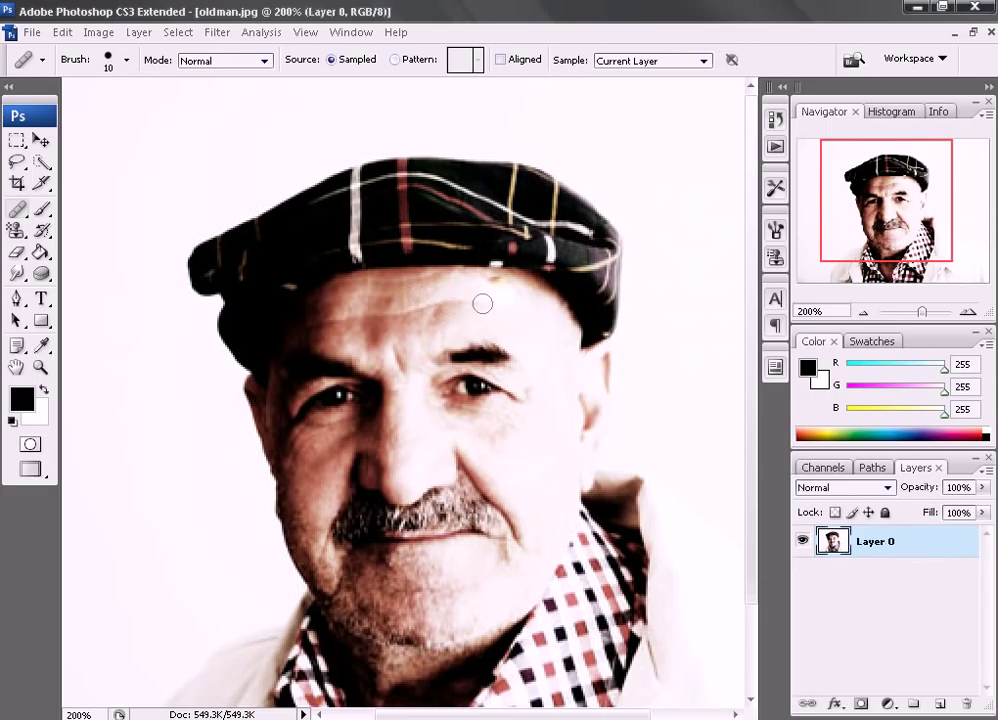
pyautogui.keyDown('alt'); pyautogui.click(482, 303); pyautogui.keyUp('alt')
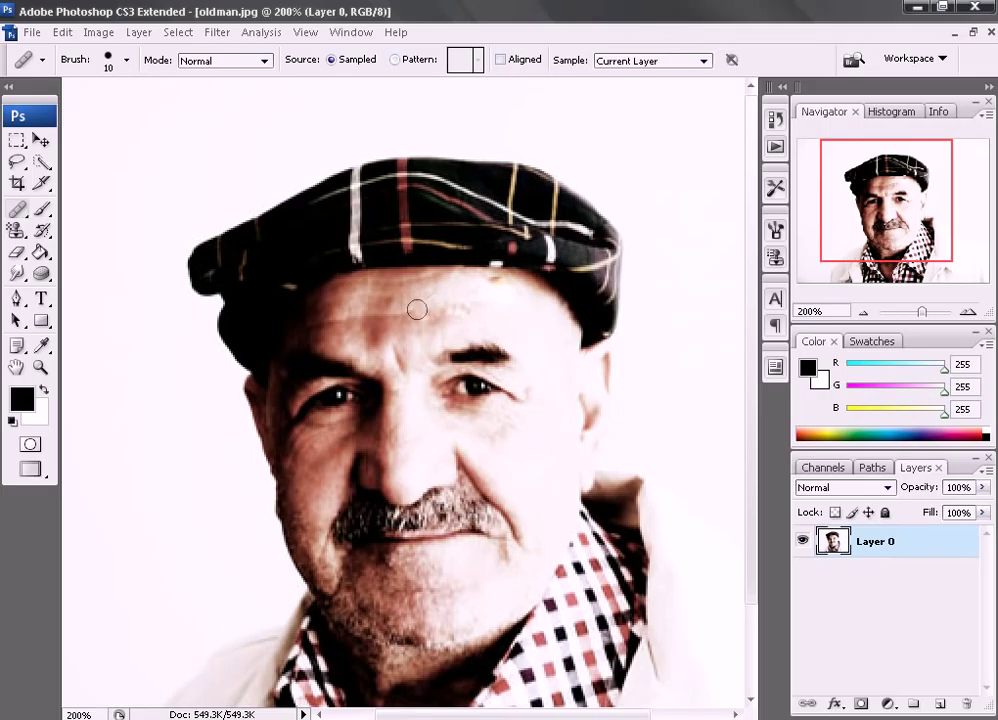
pyautogui.click(402, 314)
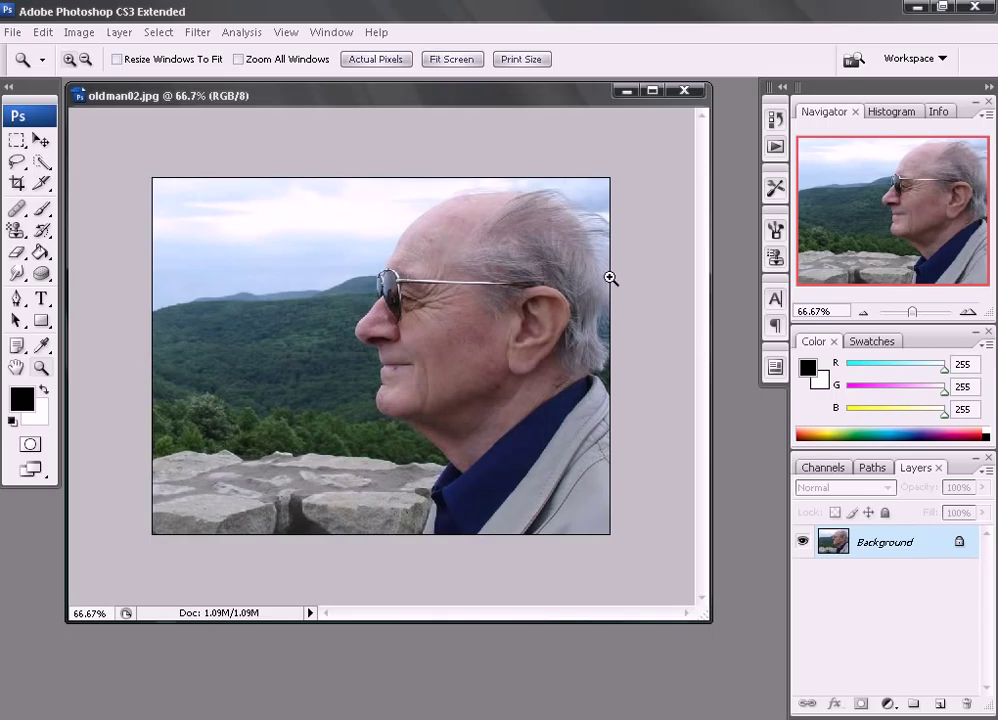
# Step: Select the Patch Tool and zoom to 200% on the wrinkles beside the man's eye
pyautogui.moveTo(27, 215); pyautogui.dragTo(114, 254)
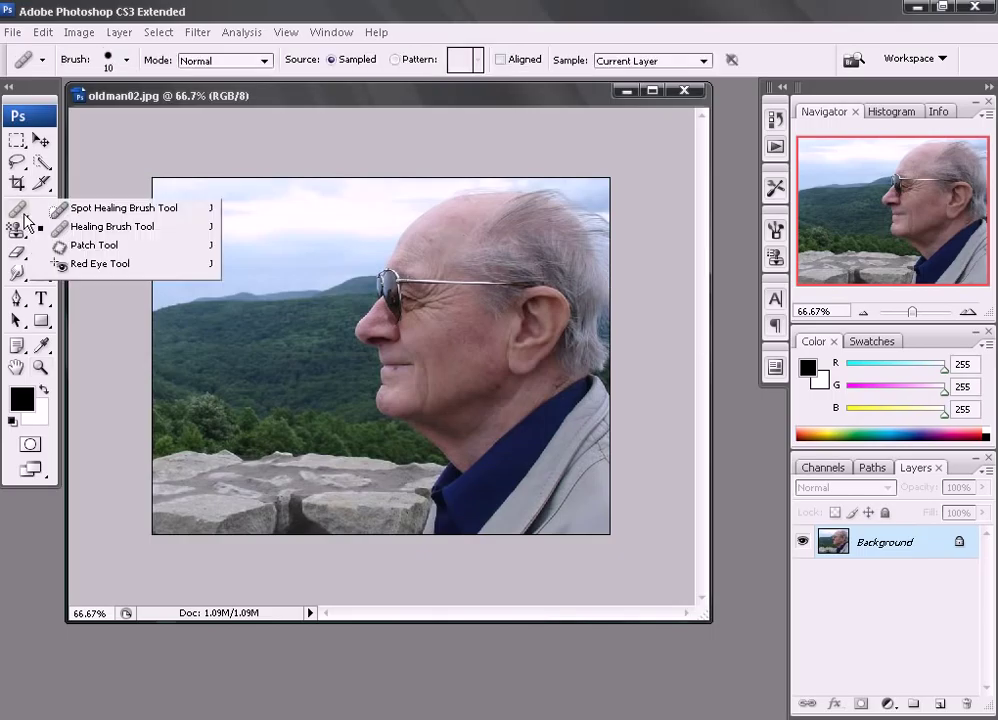
pyautogui.click(113, 247)
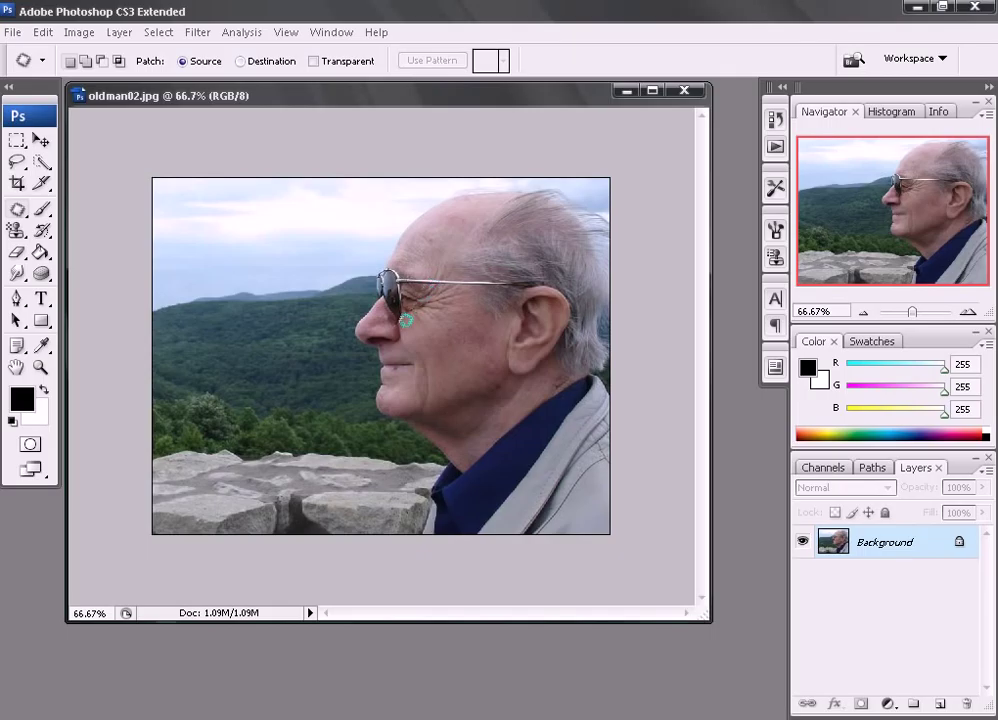
pyautogui.press('z')
pyautogui.click(424, 310)
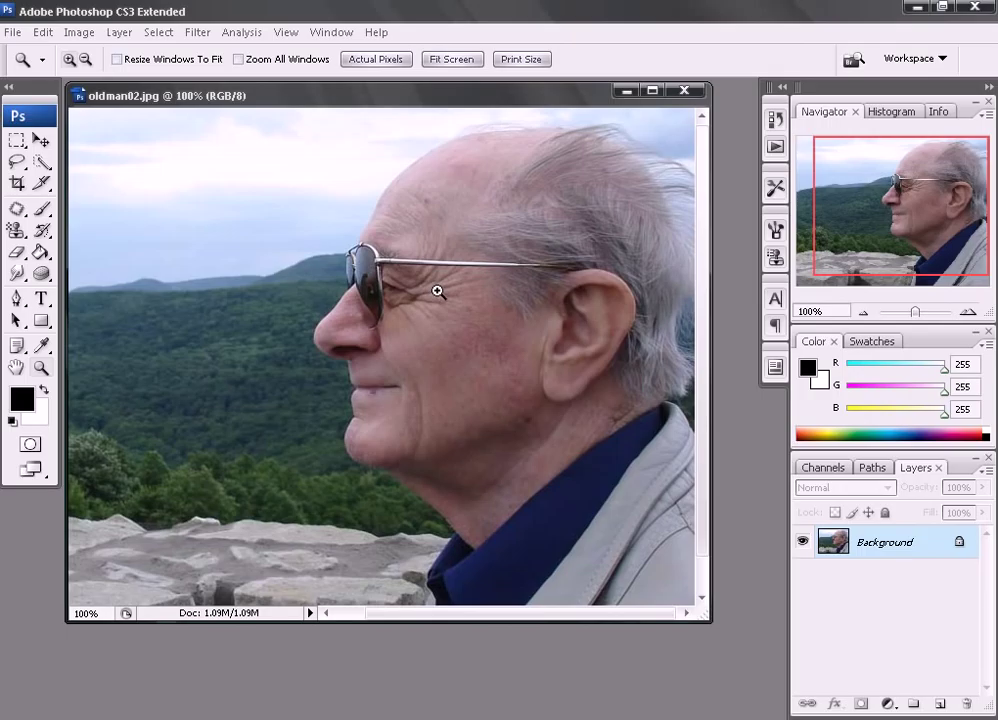
pyautogui.click(437, 291)
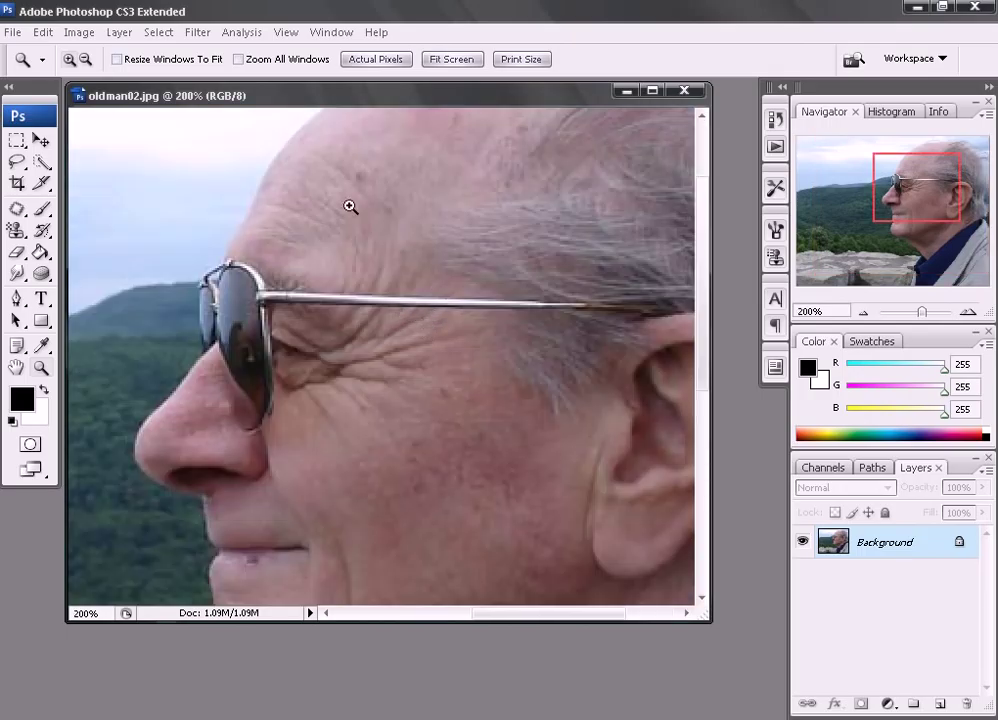
# Step: Outline the crow's-feet wrinkles below the glasses as a patch area, then zoom back out to 66.7%
pyautogui.click(18, 209)
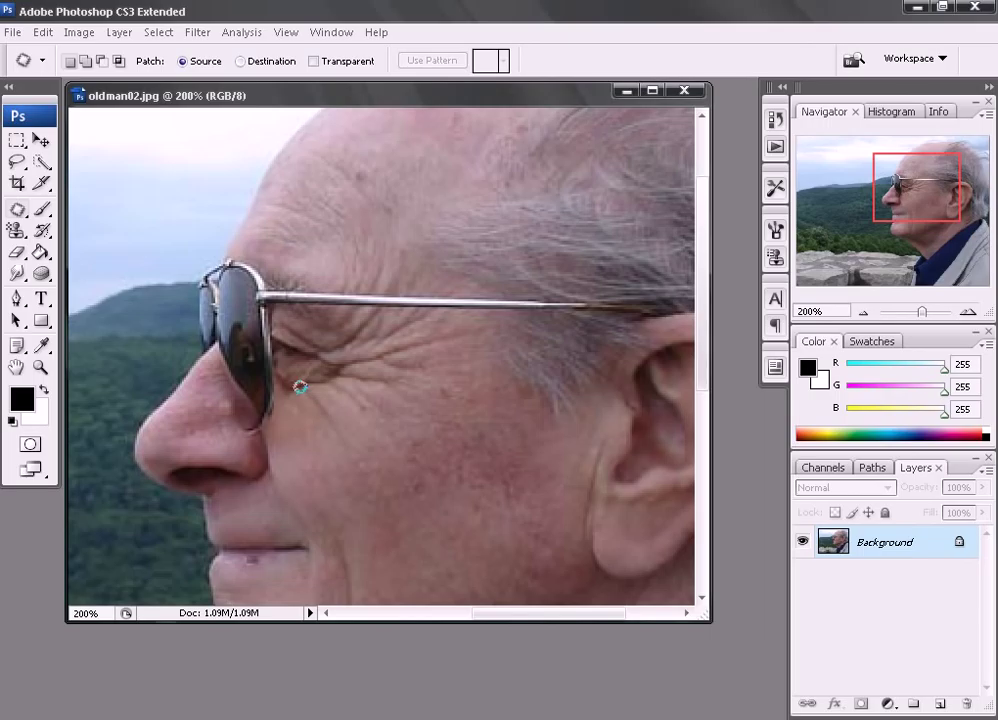
pyautogui.moveTo(298, 395)
pyautogui.mouseDown()
pyautogui.moveTo(324, 407)
pyautogui.moveTo(388, 331)
pyautogui.mouseUp()
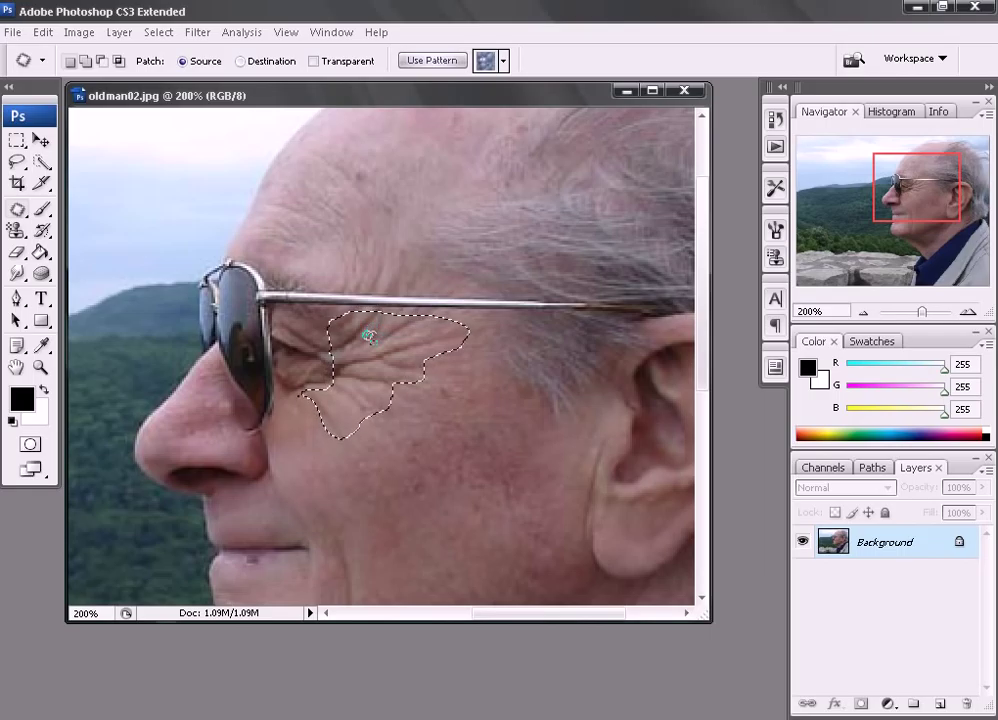
pyautogui.press('z')
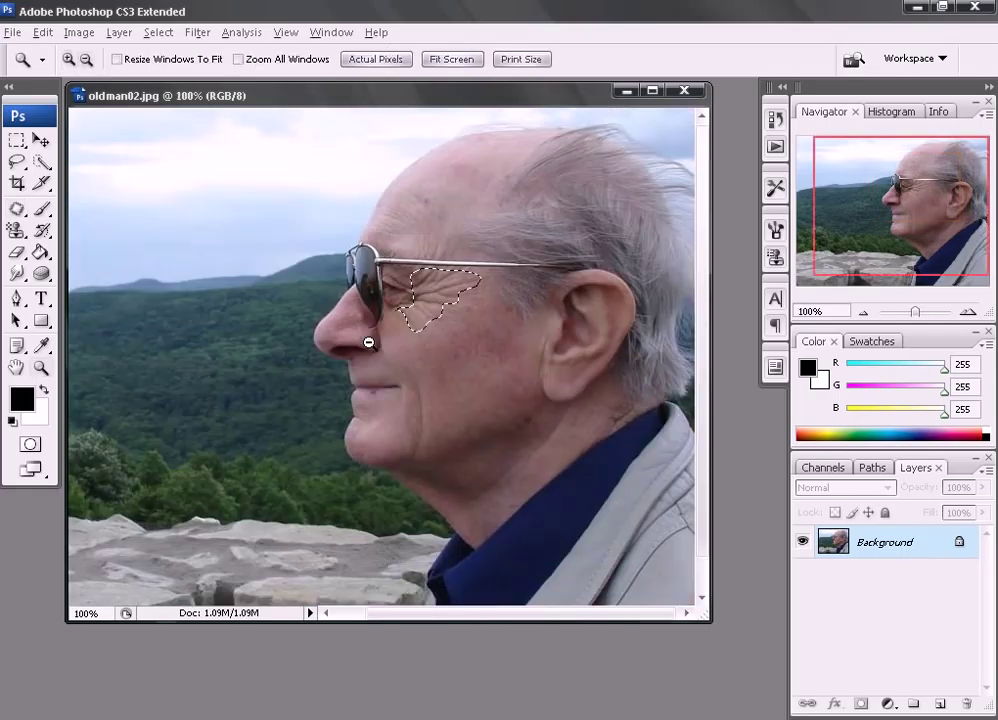
pyautogui.keyDown('alt'); pyautogui.click(369, 343); pyautogui.keyUp('alt')
pyautogui.keyDown('alt'); pyautogui.click(423, 339); pyautogui.keyUp('alt')
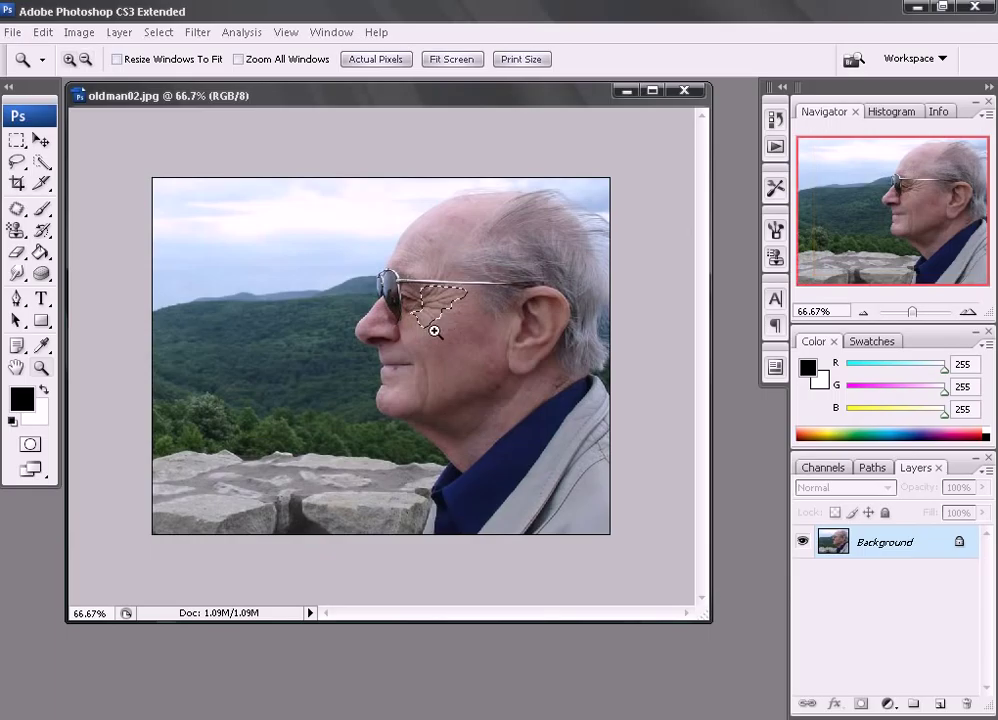
# Step: Patch the eye wrinkles with smooth cheek skin, deselect, and zoom in to 100%
pyautogui.click(17, 208)
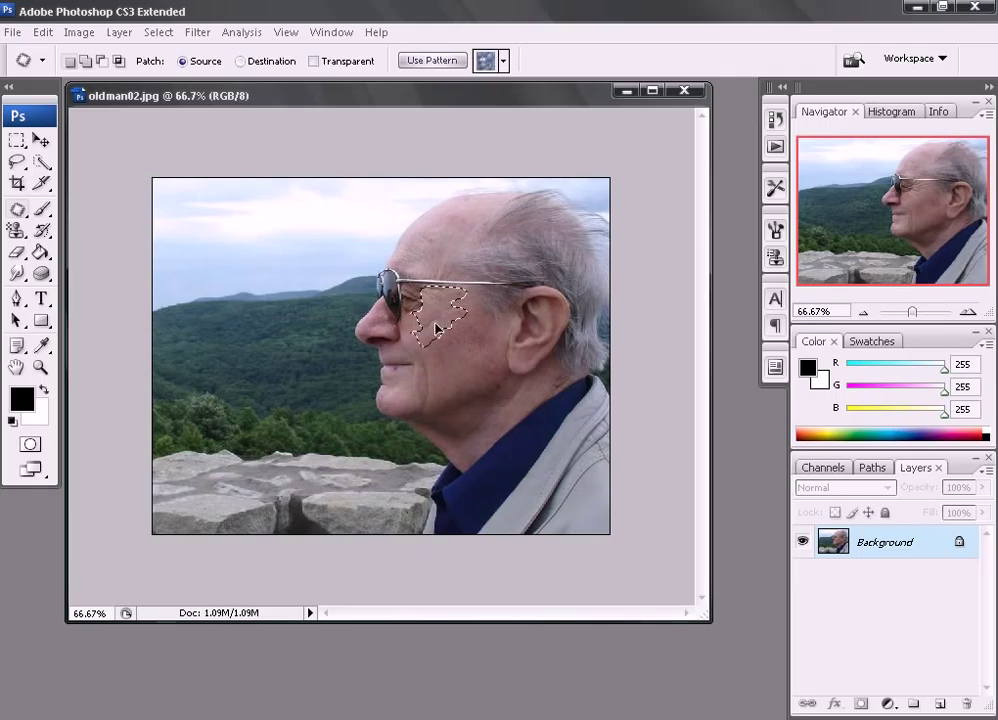
pyautogui.moveTo(440, 308); pyautogui.dragTo(455, 345)
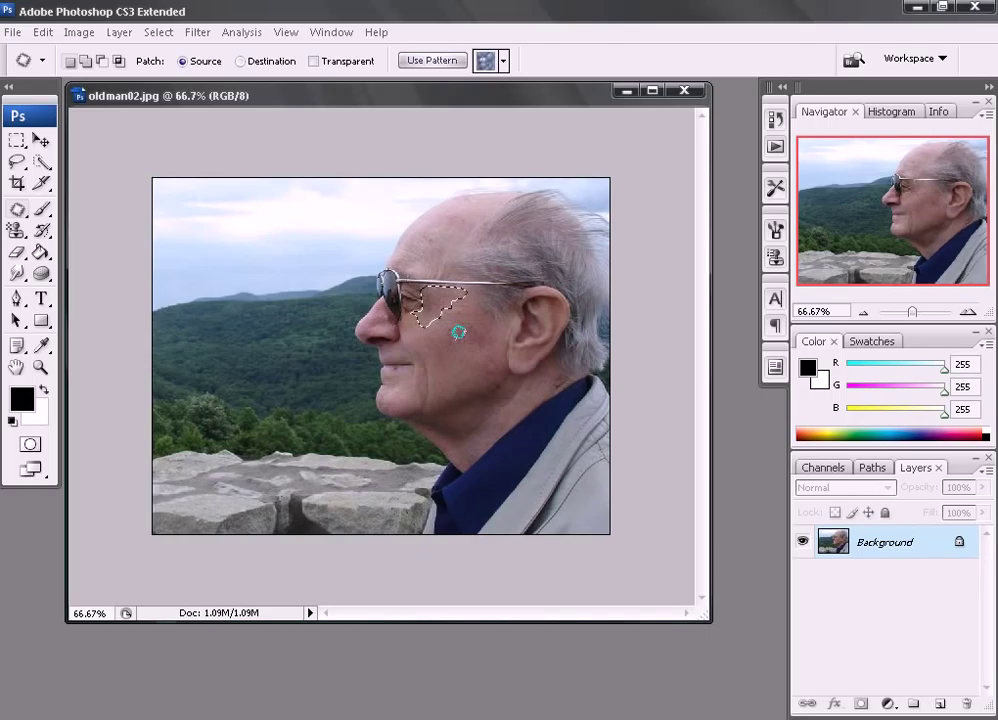
pyautogui.hotkey('ctrl', 'd')
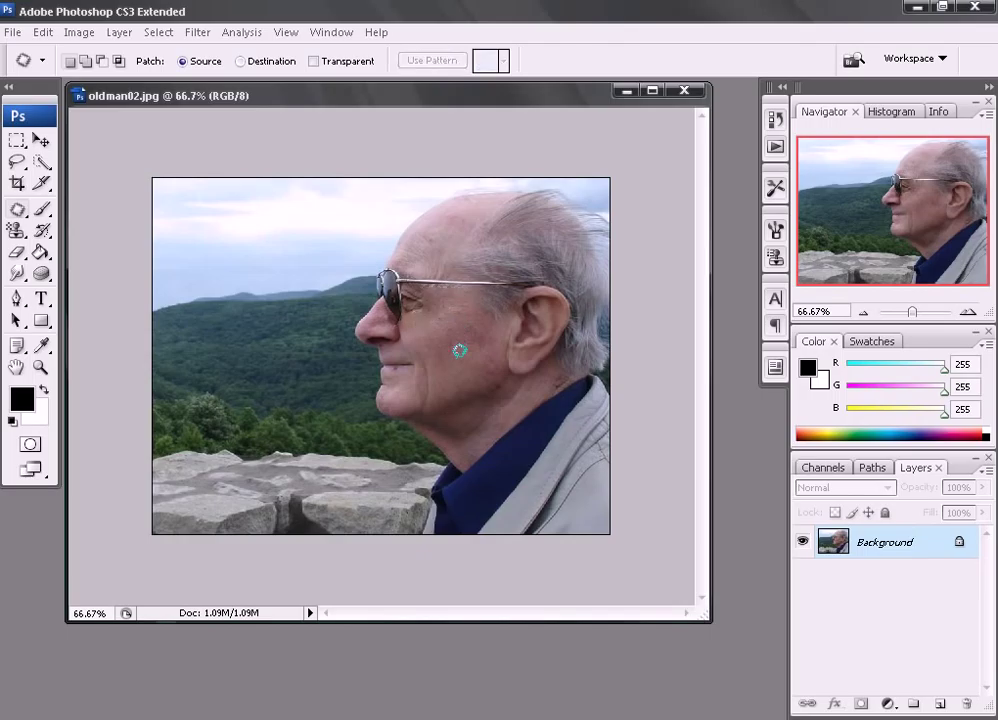
pyautogui.press('z')
pyautogui.click(447, 316)
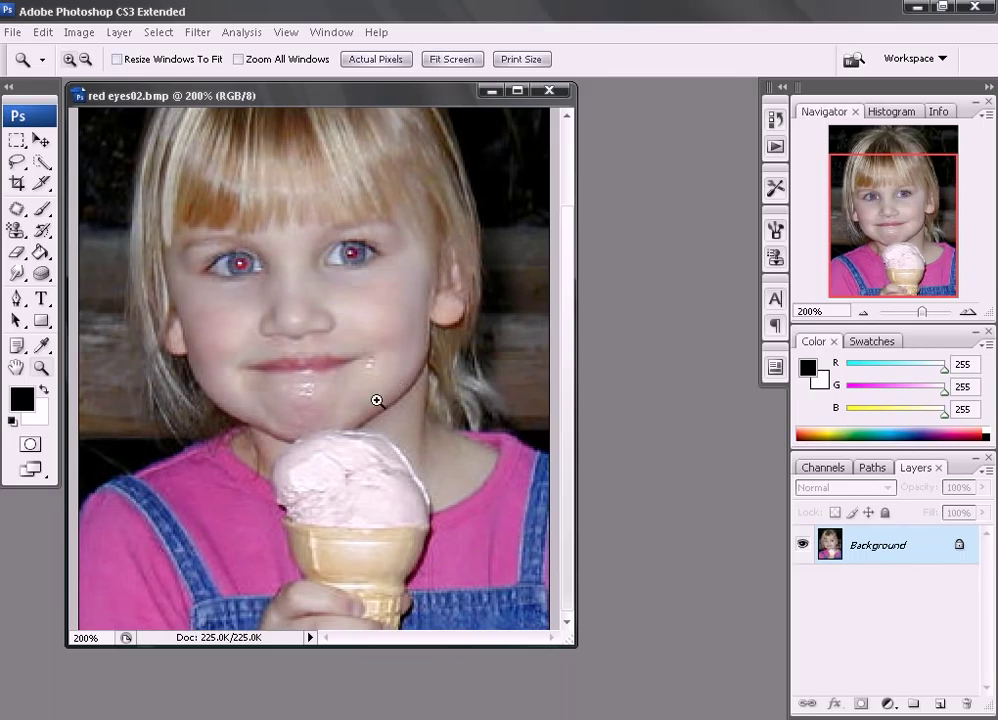
# Step: Choose the Red Eye Tool with pupil size and darken amount both at 50%
pyautogui.press('j')
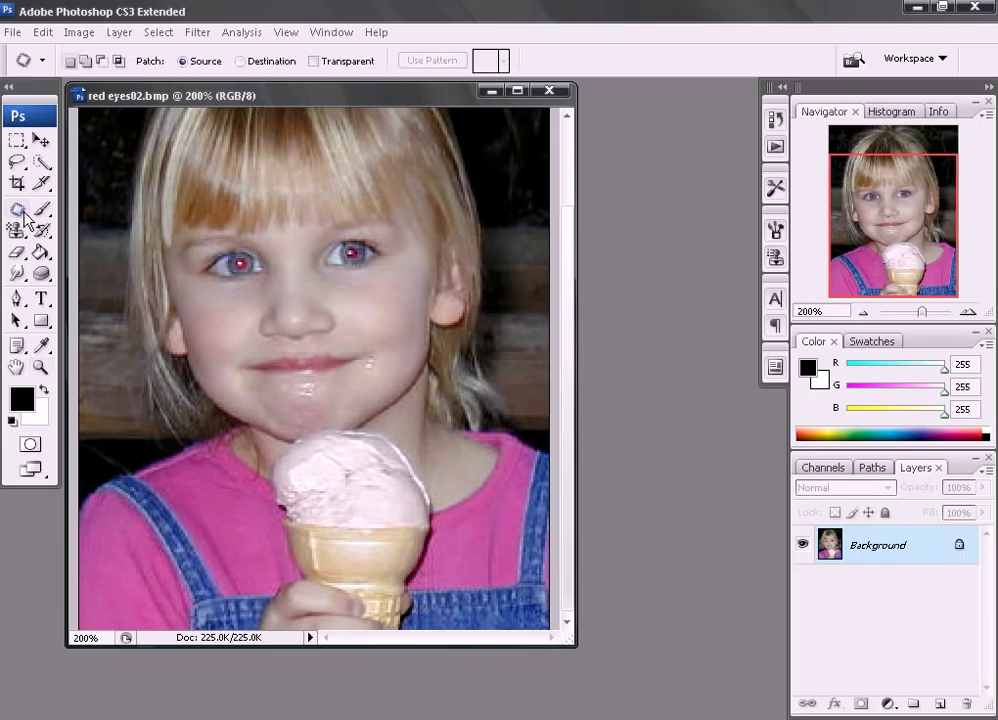
pyautogui.click(17, 208)
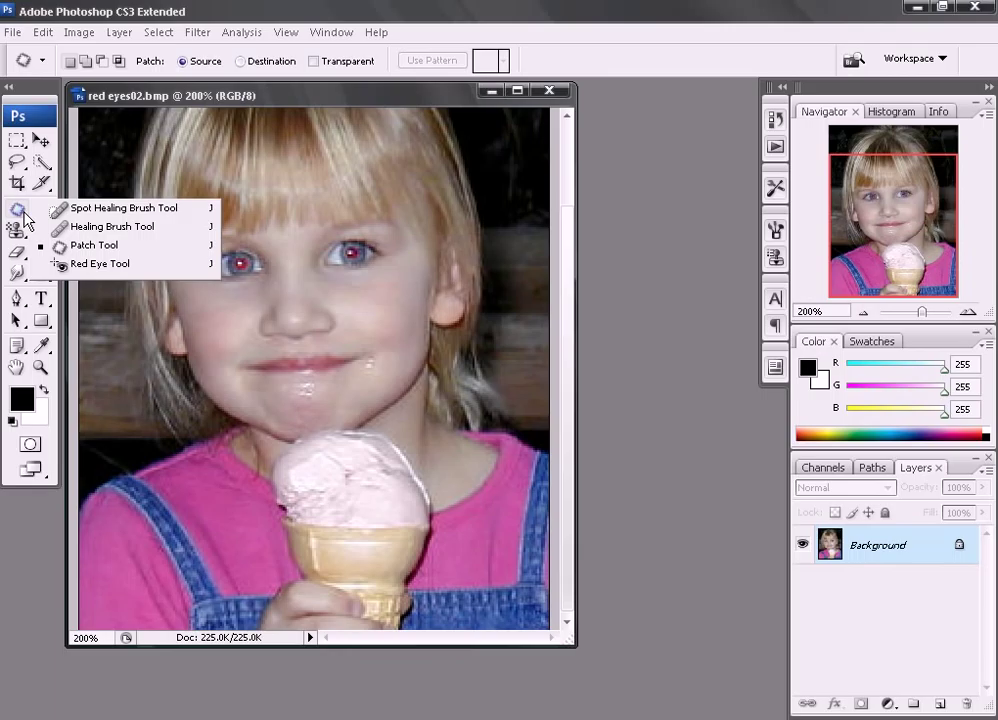
pyautogui.click(97, 265)
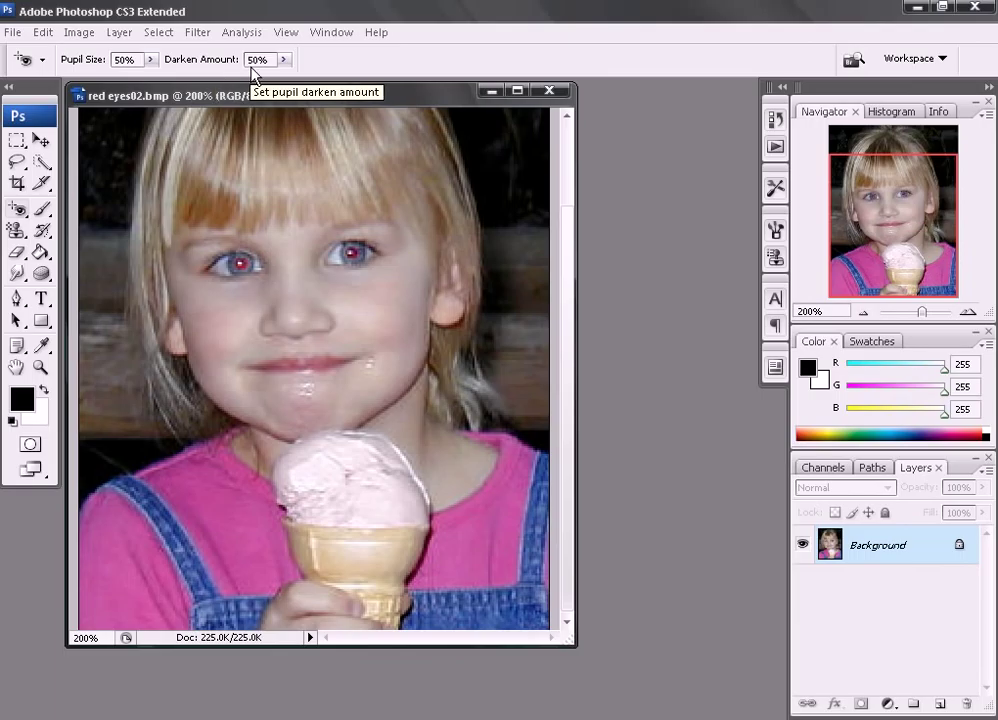
# Step: Raise the Red Eye darken amount to 100% and correct the left red pupil
pyautogui.click(283, 60)
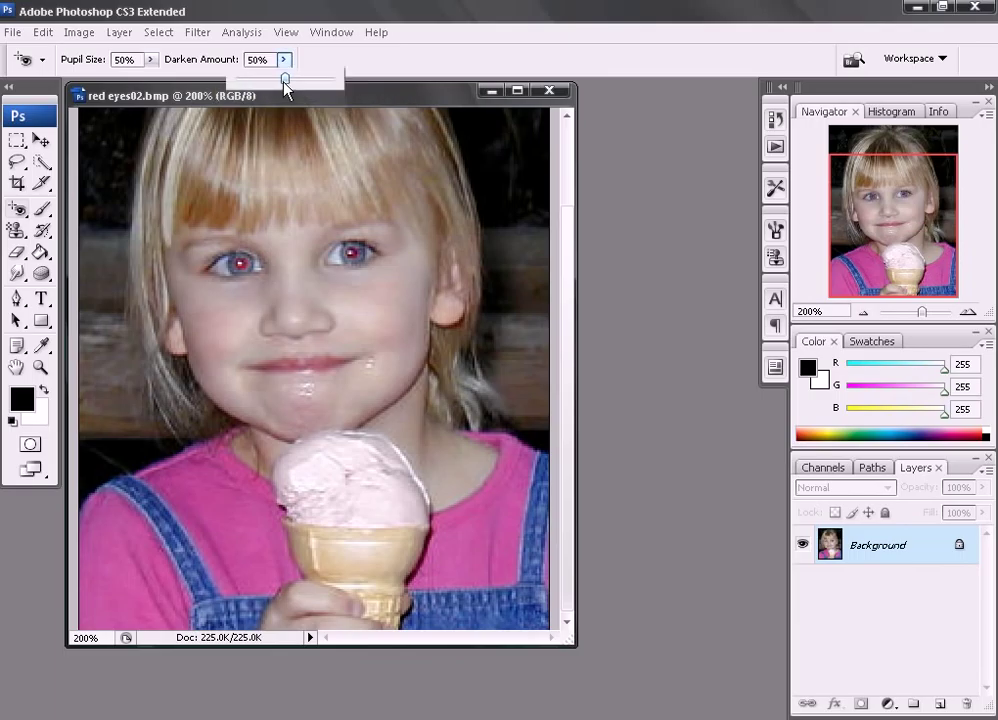
pyautogui.moveTo(284, 80); pyautogui.dragTo(335, 80)
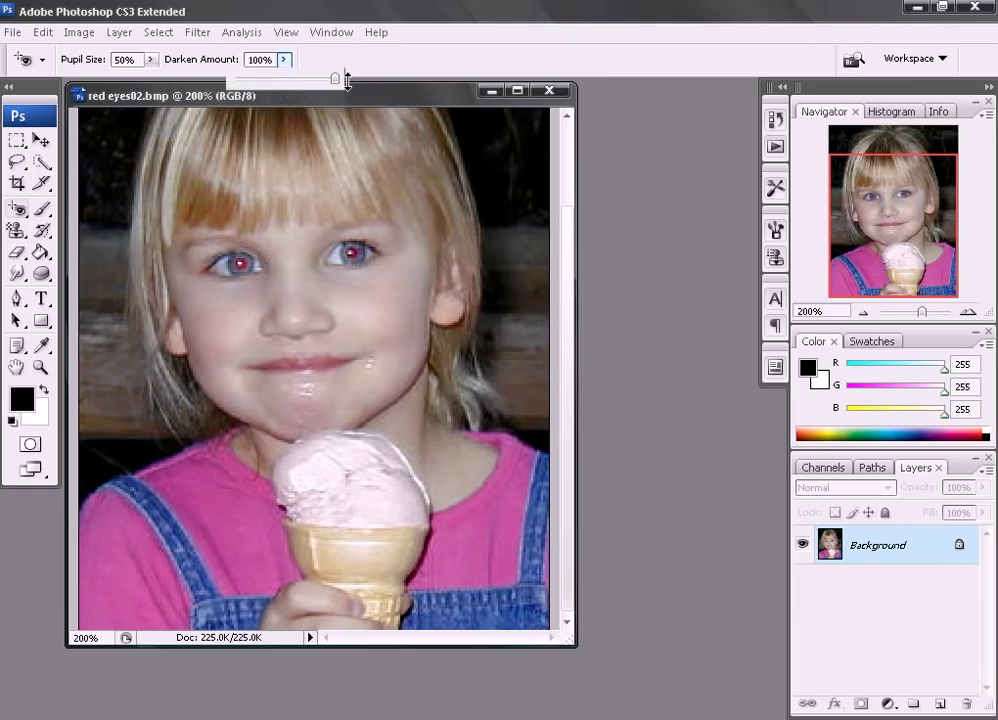
pyautogui.click(236, 263)
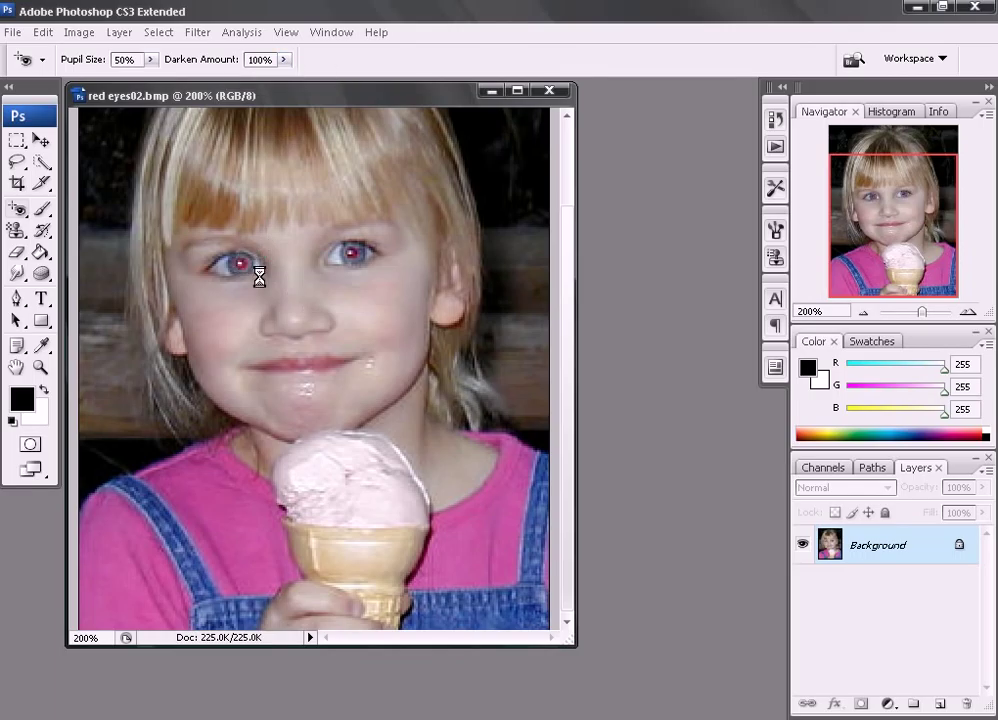